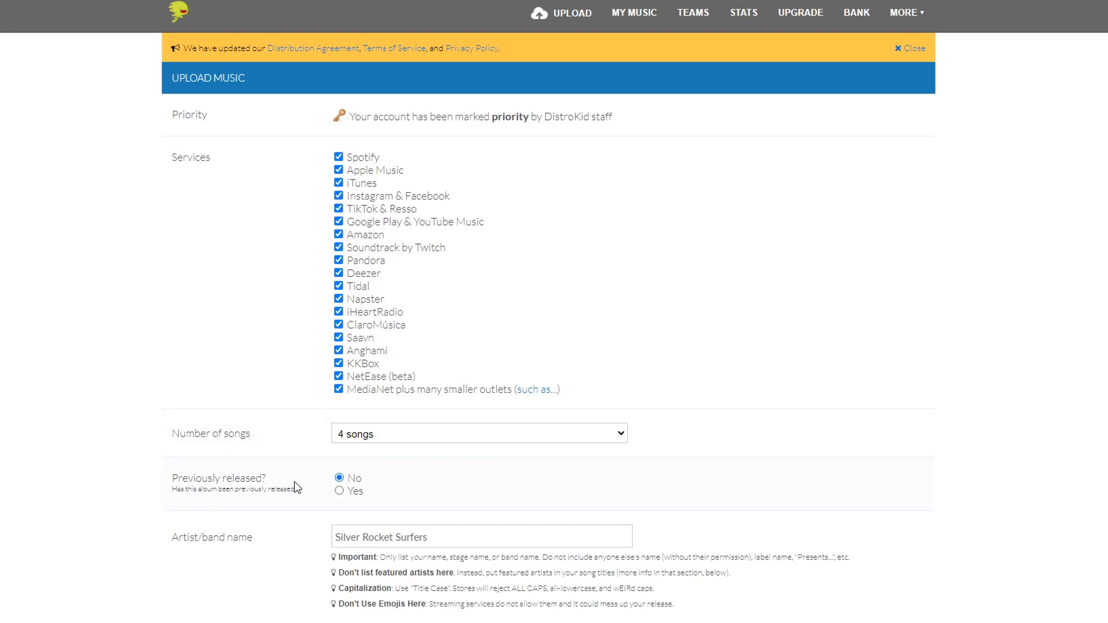
# Schedule the release for October 22, 2020 at 8:00 AM, synchronized to New York time in all countries.
pyautogui.scroll(-1, 289, 544)
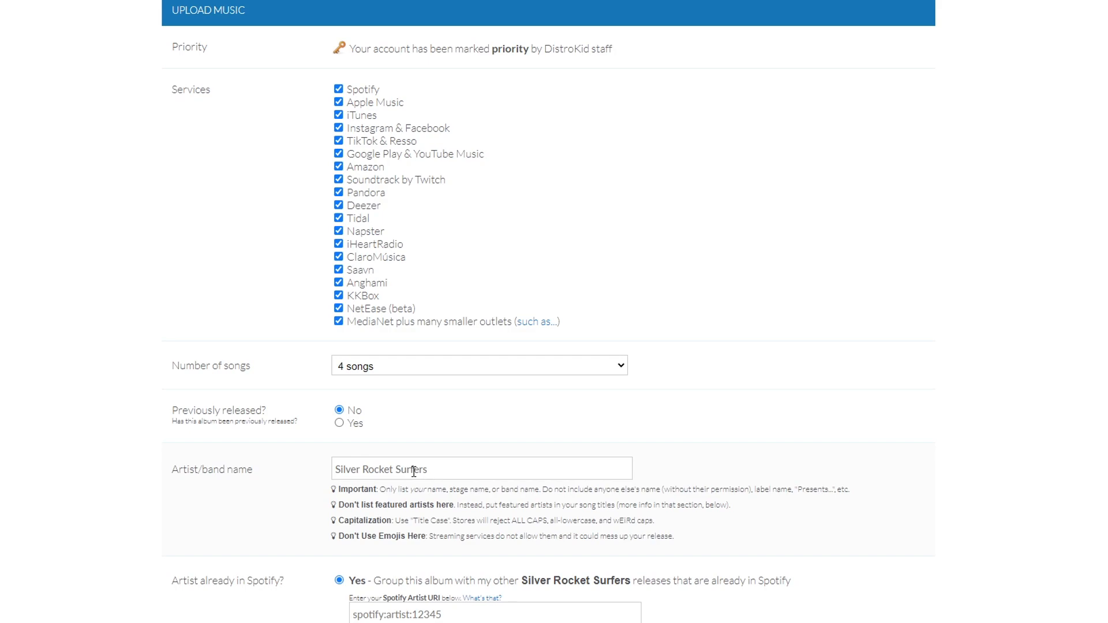
pyautogui.scroll(-2, 413, 471)
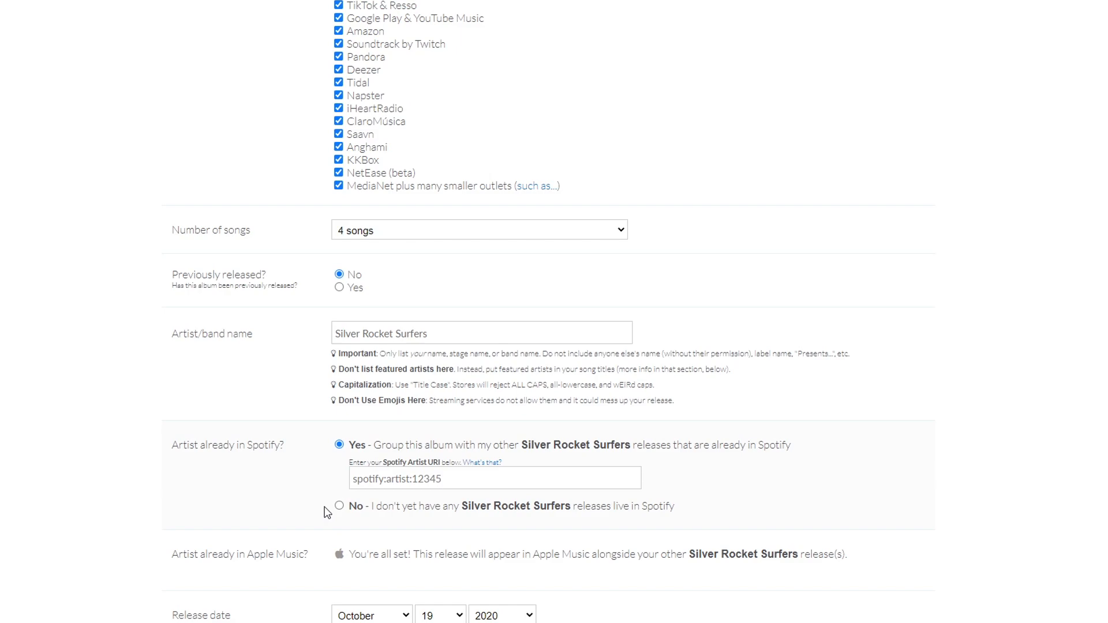
pyautogui.scroll(-2, 311, 402)
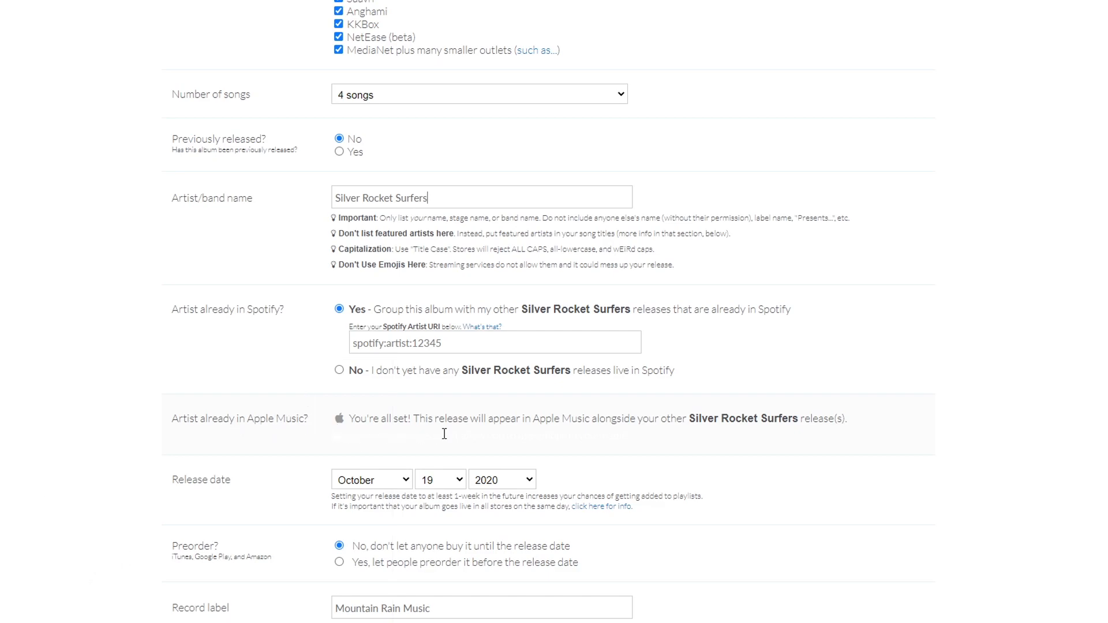
pyautogui.scroll(-1, 241, 484)
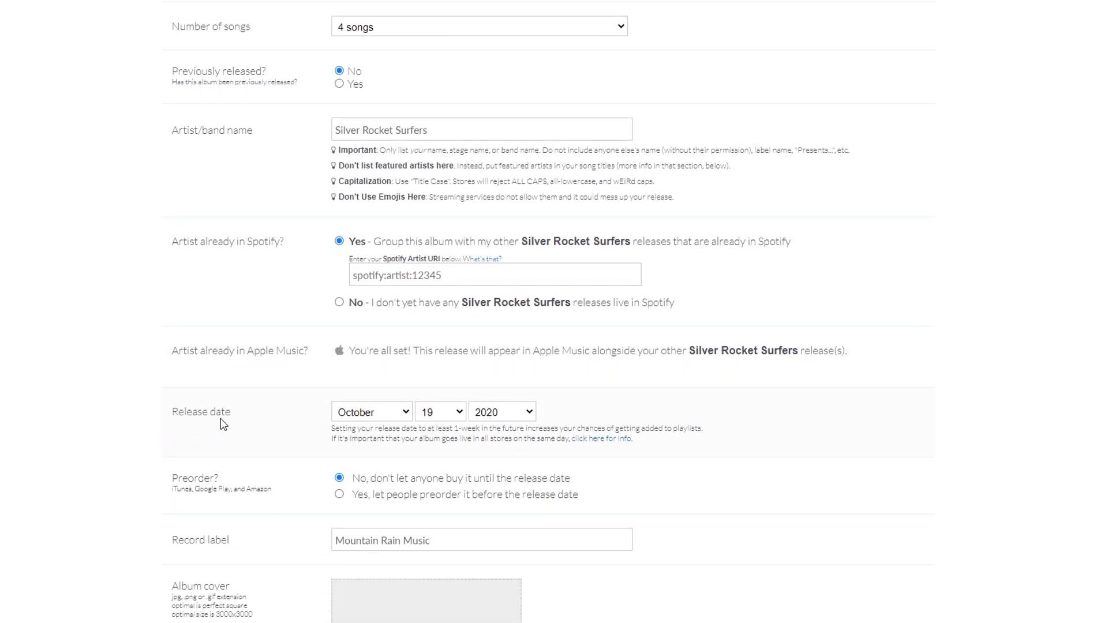
pyautogui.click(458, 413)
pyautogui.scroll(-1, 441, 389)
pyautogui.scroll(-3, 441, 388)
pyautogui.click(434, 278)
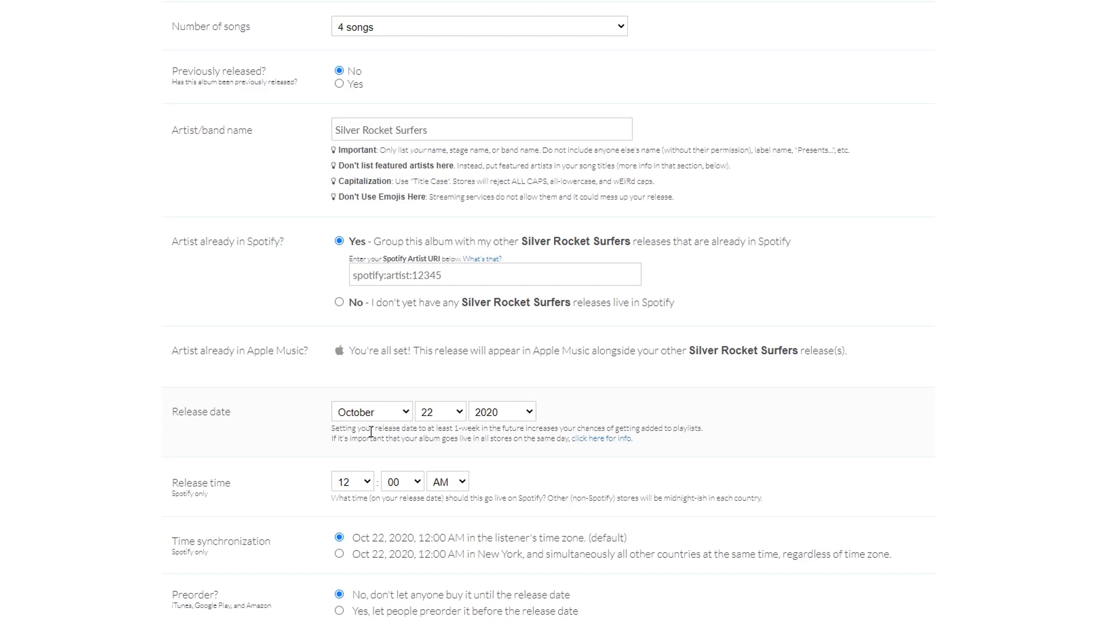
pyautogui.click(367, 483)
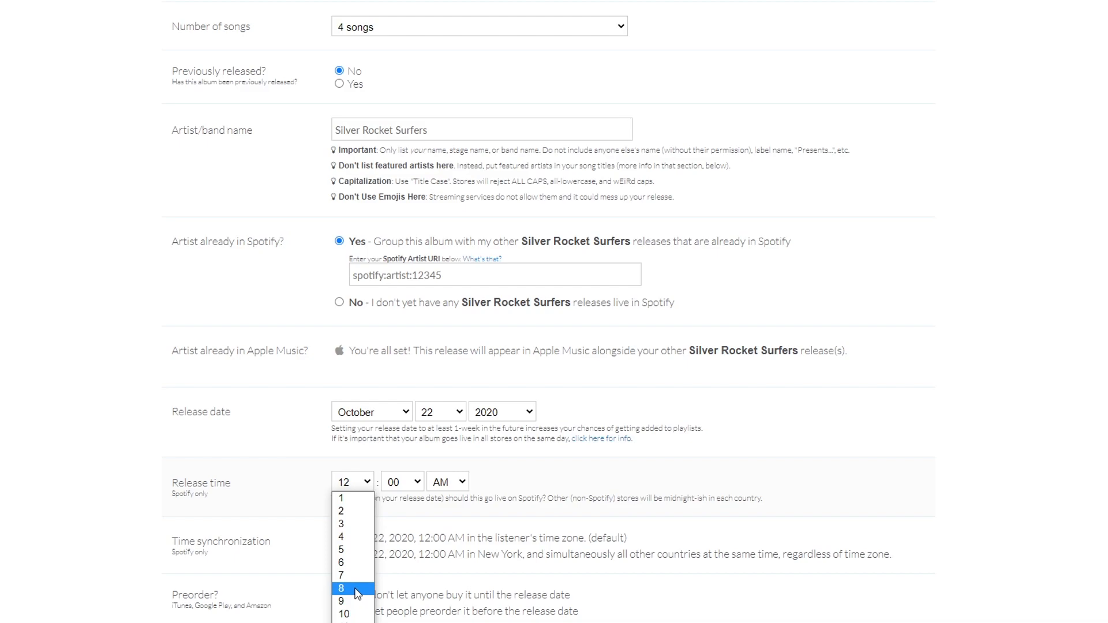
pyautogui.click(357, 589)
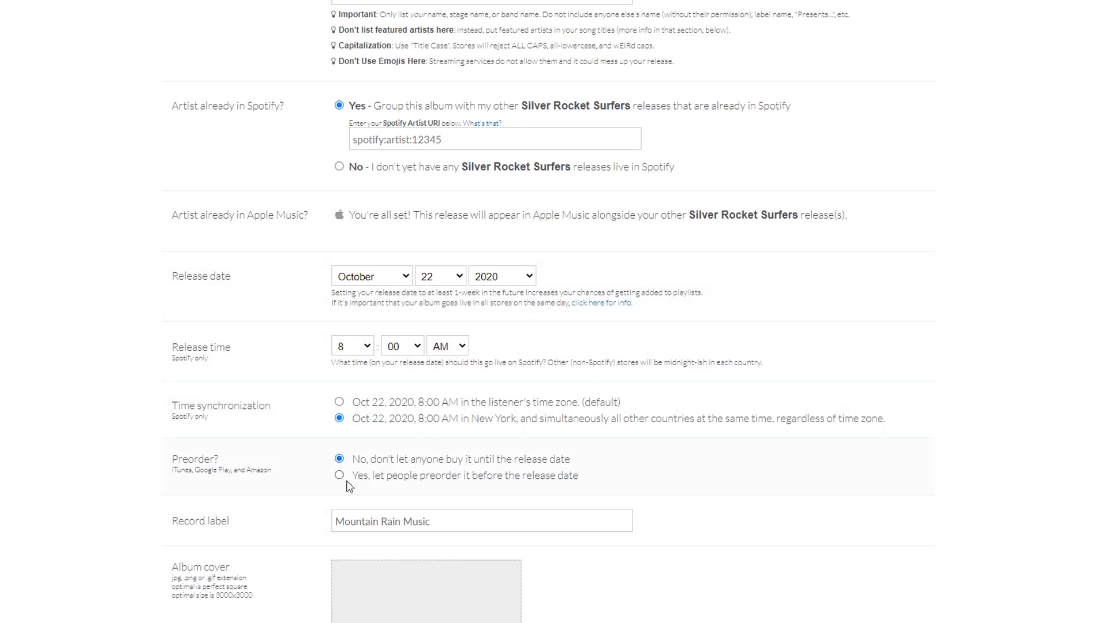
# Add the image silver-rocket-surfers-fell-in-love-with-an-alien-cover-test3 from the EP 1 folder as the album cover.
pyautogui.scroll(-1, 206, 501)
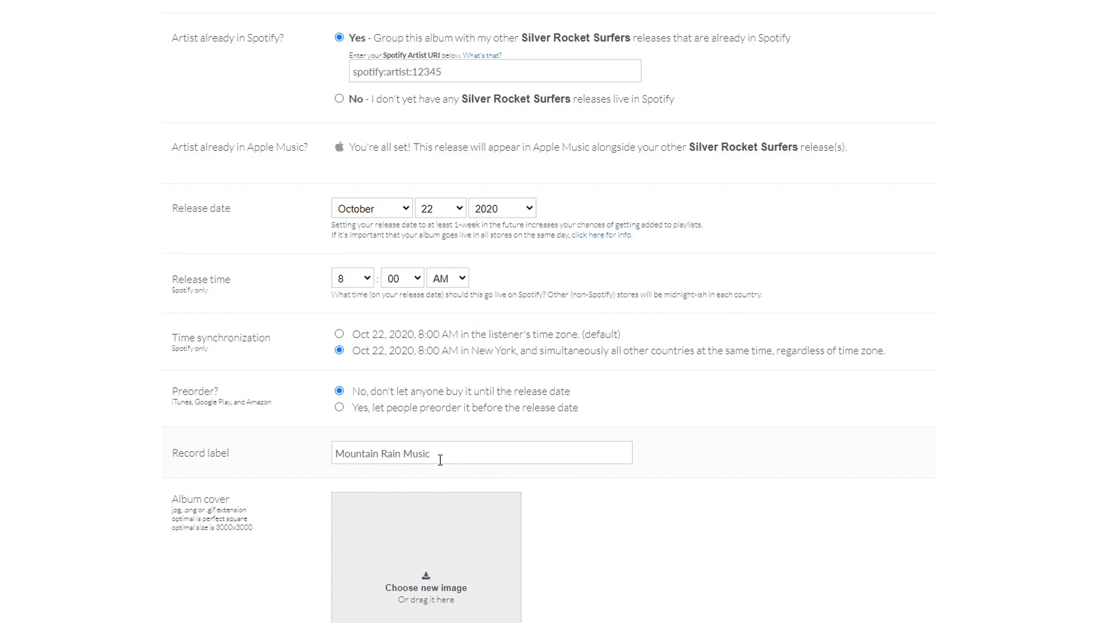
pyautogui.scroll(-5, 224, 541)
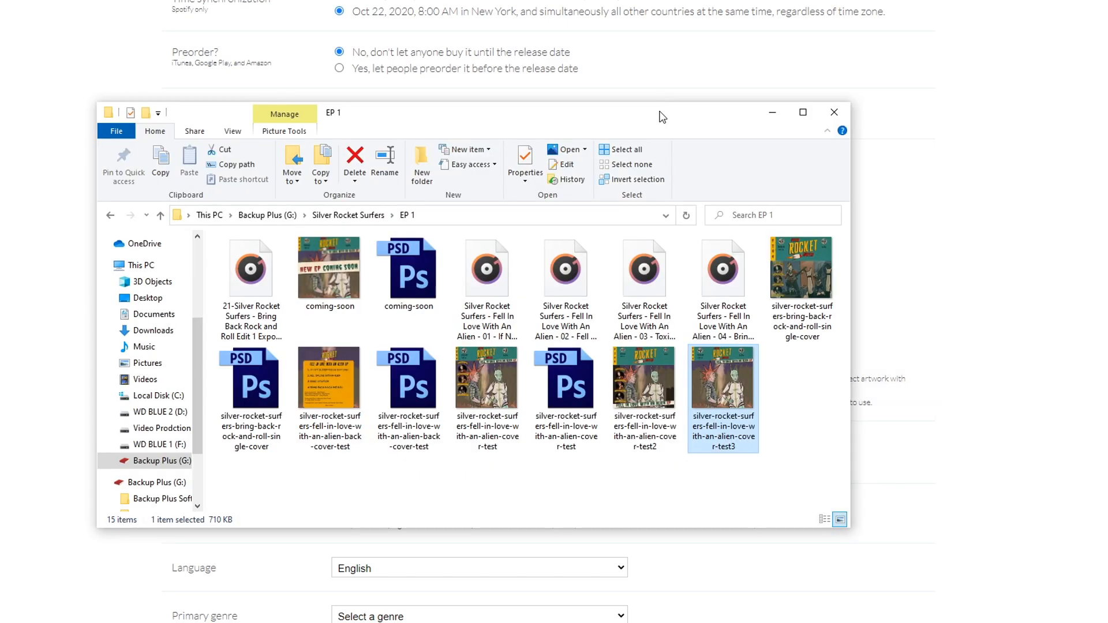
pyautogui.moveTo(672, 123); pyautogui.dragTo(999, 319)
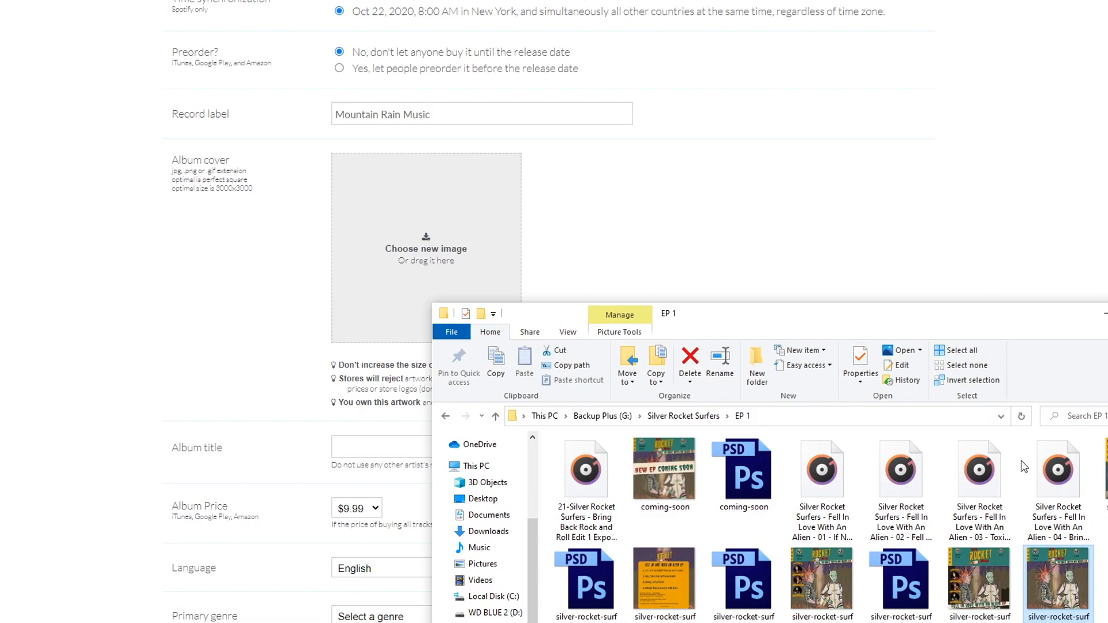
pyautogui.moveTo(1043, 595); pyautogui.dragTo(421, 248)
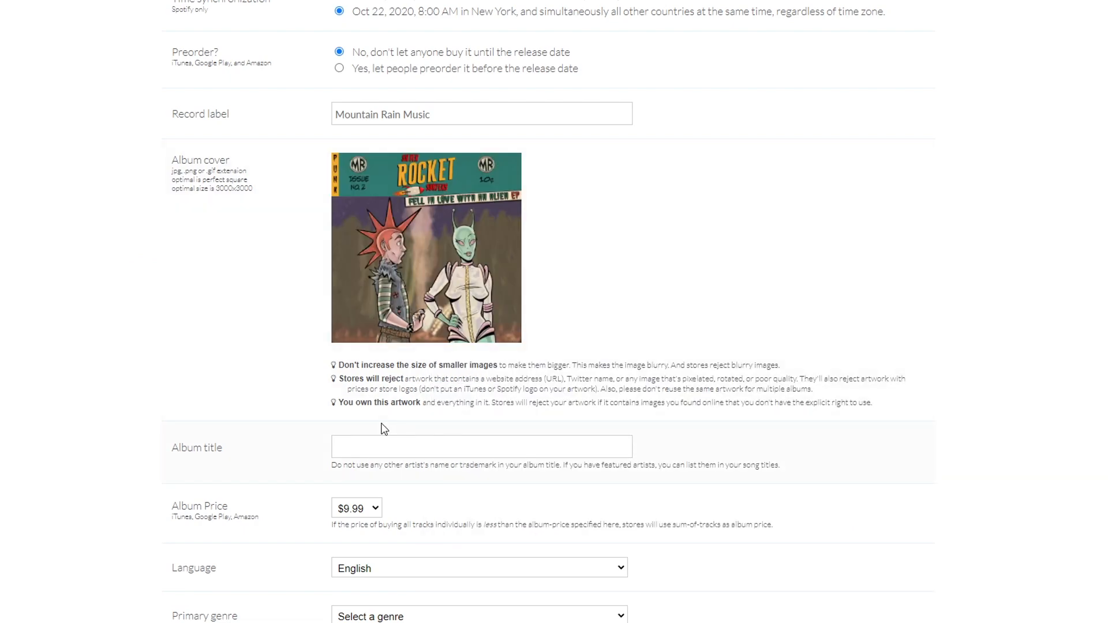
# Title the album "Fell in Love With an Alien" and set the album price to $2.99.
pyautogui.scroll(-2, 277, 413)
pyautogui.click(436, 316)
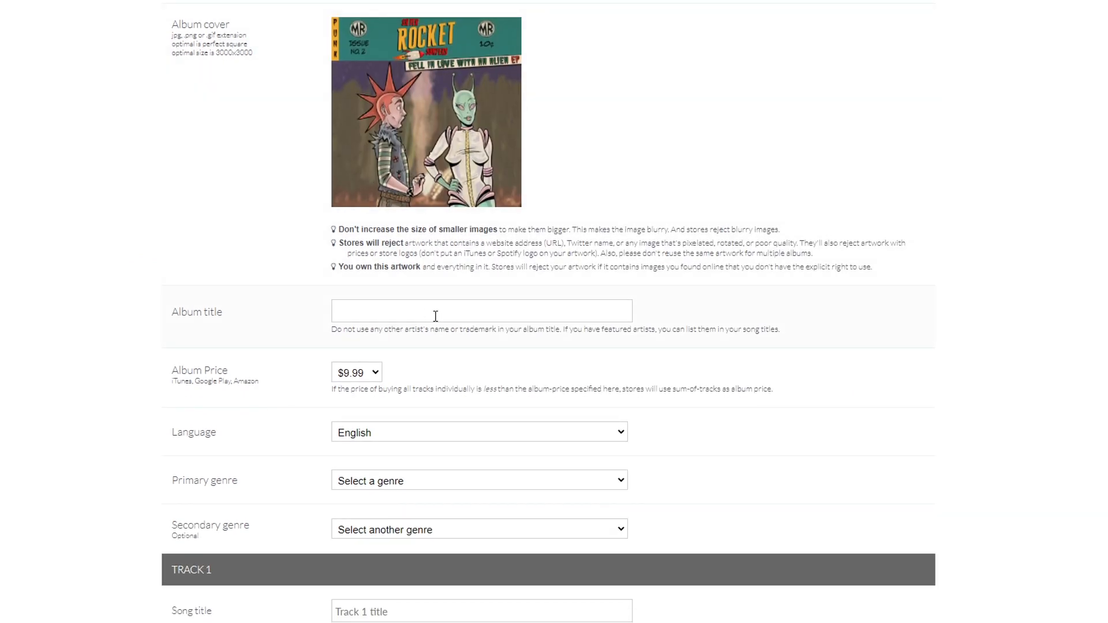
pyautogui.write('Fell in Love With an Alien')
pyautogui.scroll(-1, 436, 317)
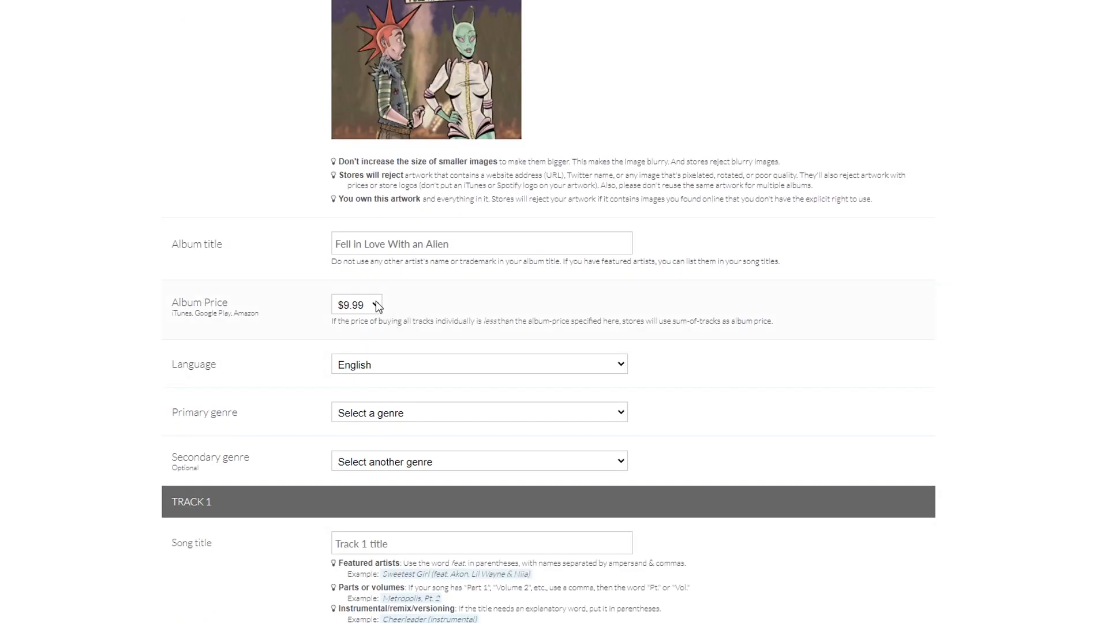
pyautogui.click(375, 302)
pyautogui.click(353, 323)
# Set the album's primary genre to Punk.
pyautogui.scroll(-2, 198, 260)
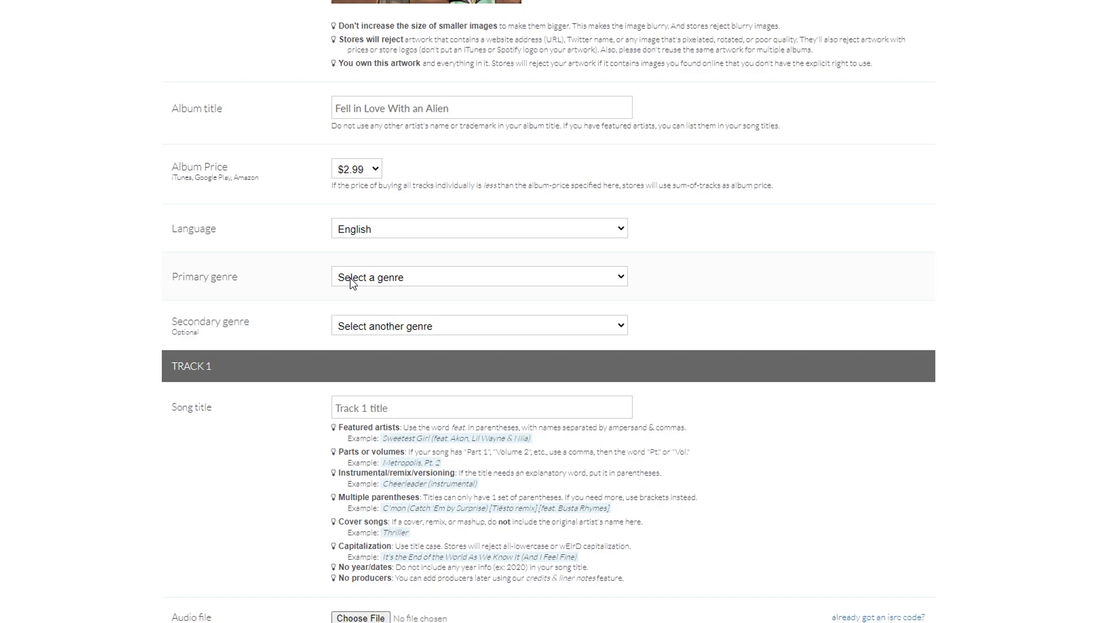
pyautogui.click(444, 280)
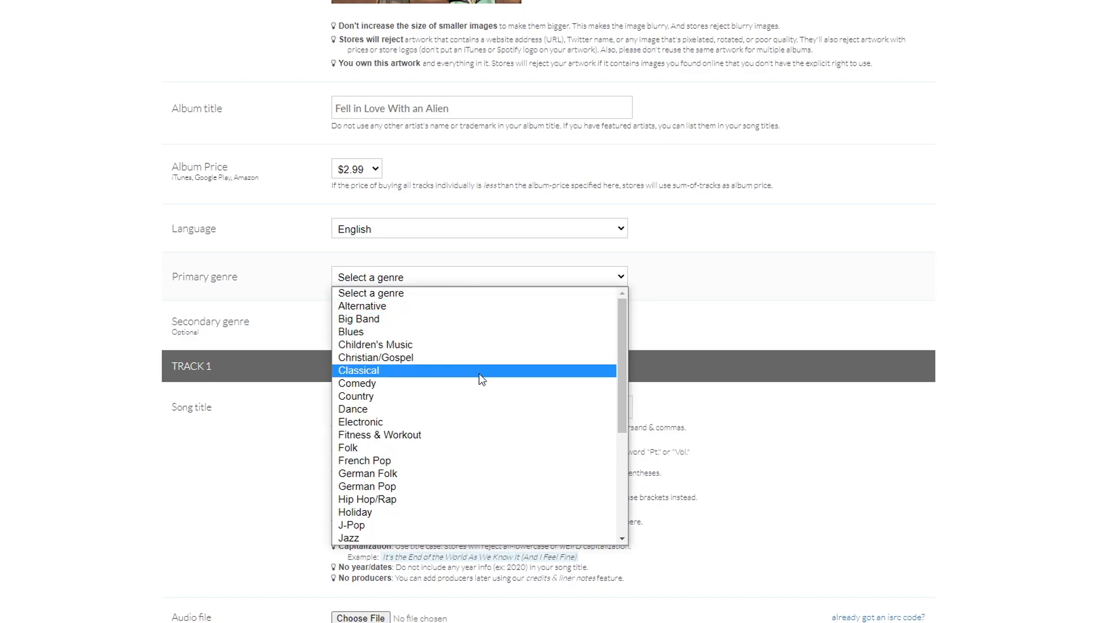
pyautogui.scroll(-5, 502, 404)
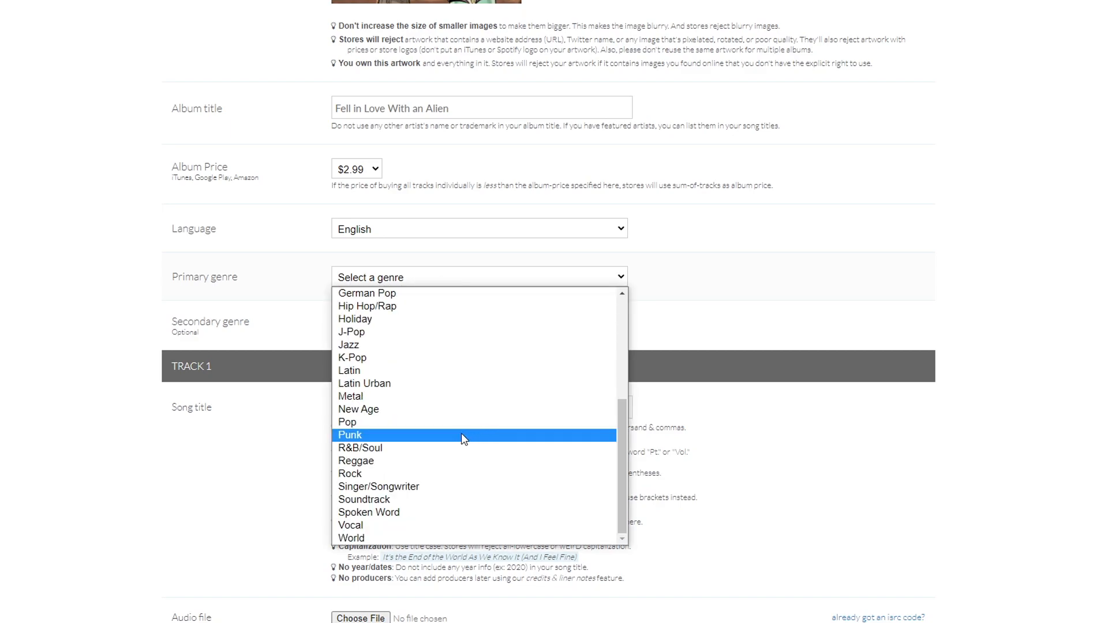
pyautogui.click(342, 436)
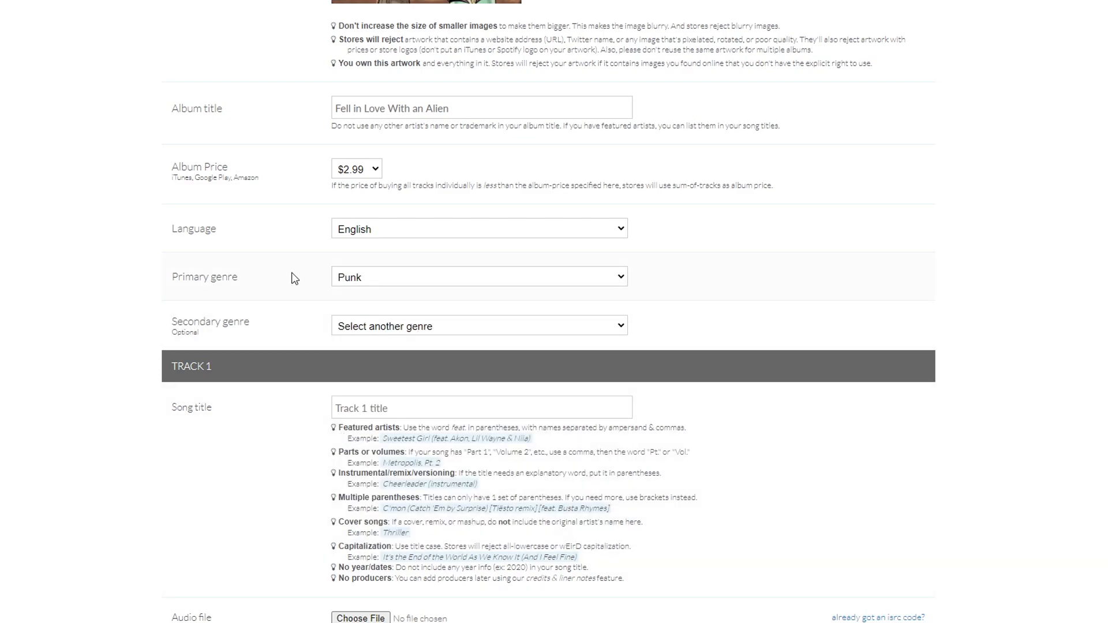
pyautogui.click(453, 288)
pyautogui.scroll(3, 455, 391)
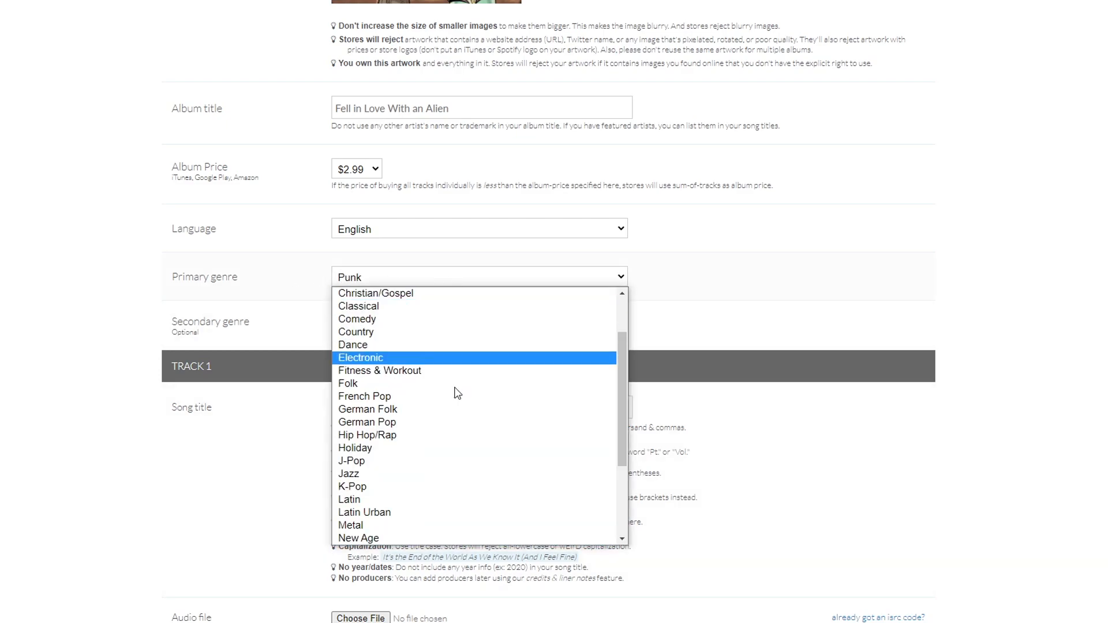
pyautogui.scroll(-5, 408, 321)
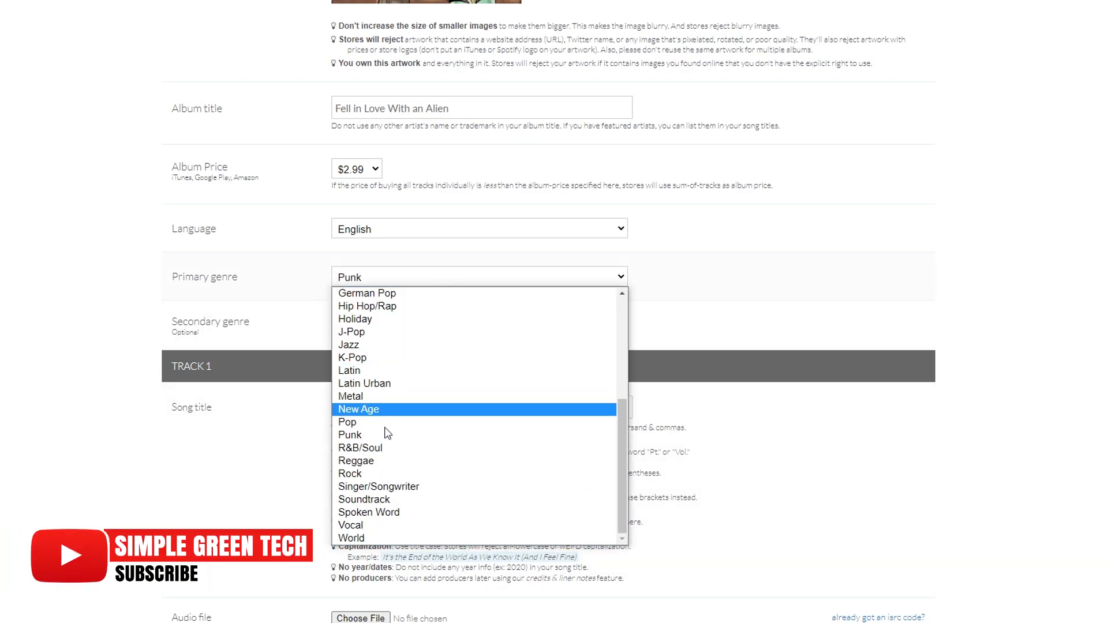
pyautogui.scroll(5, 409, 375)
pyautogui.scroll(-5, 411, 325)
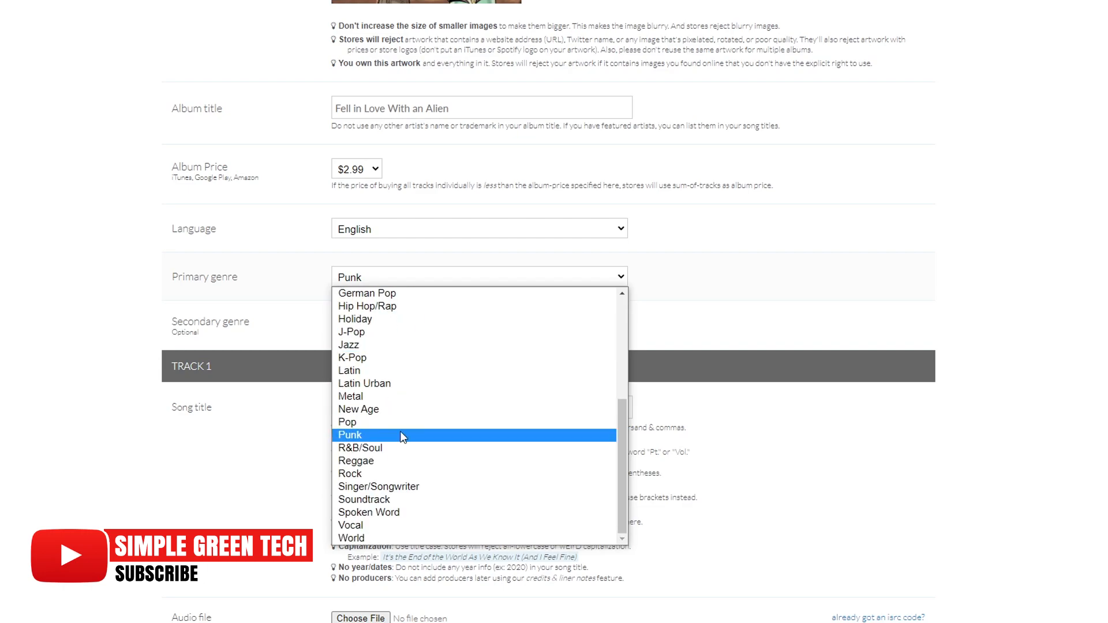
pyautogui.press('Escape')
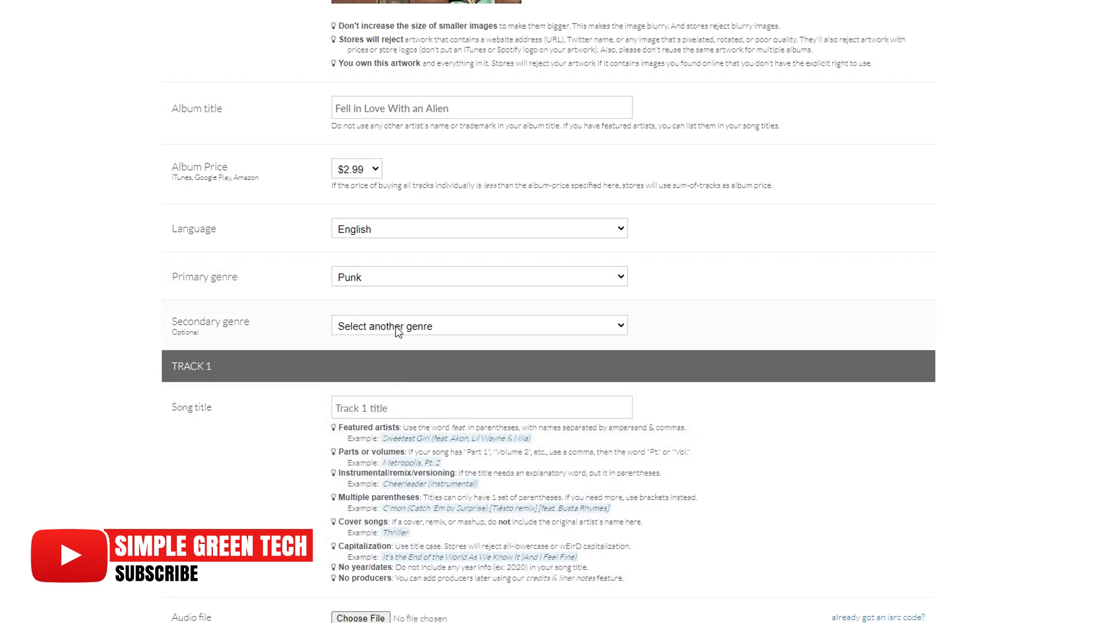
# Set the album's secondary genre to Rock.
pyautogui.click(397, 329)
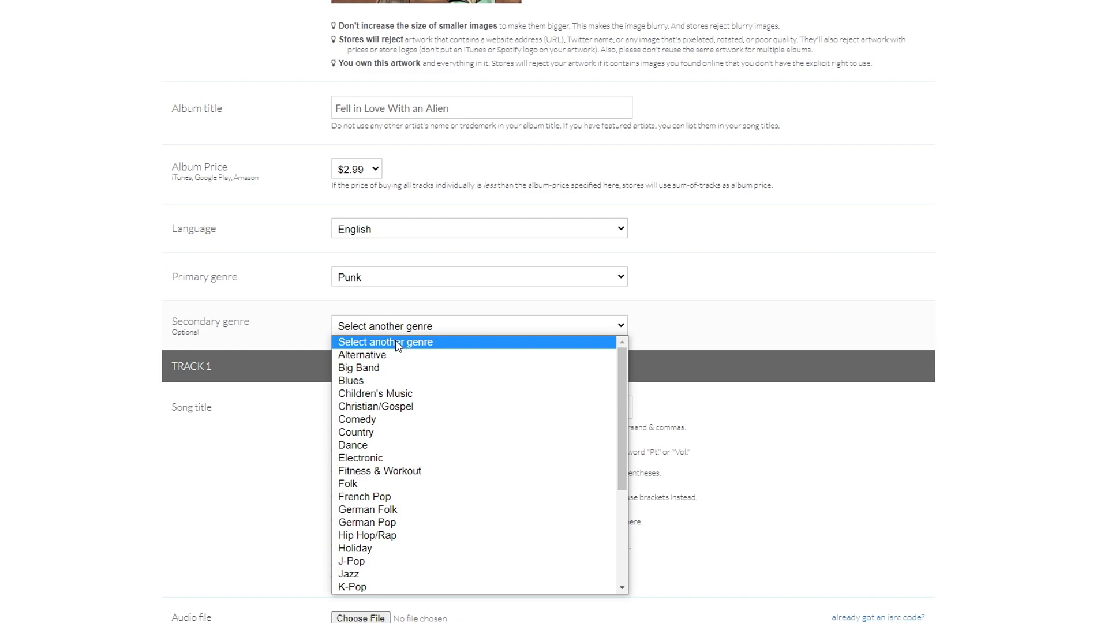
pyautogui.scroll(-3, 467, 540)
pyautogui.click(450, 523)
# Fill in track 1 with the title "If Not Us Then You (We Don't Care)", its WAV audio file and the songwriter's real name.
pyautogui.scroll(-1, 366, 344)
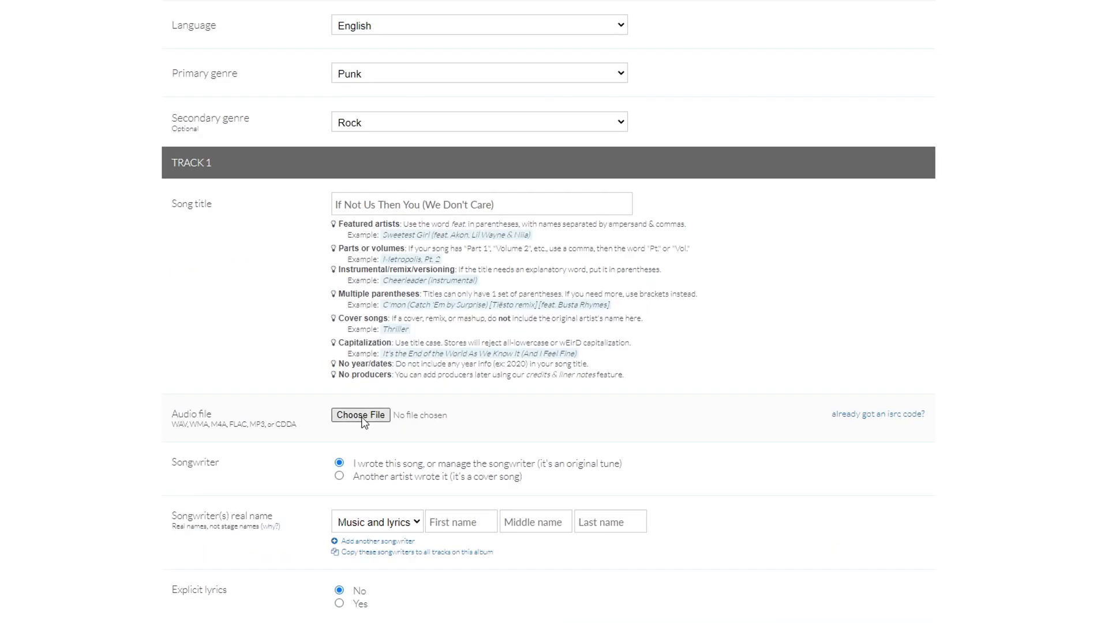
pyautogui.click(379, 419)
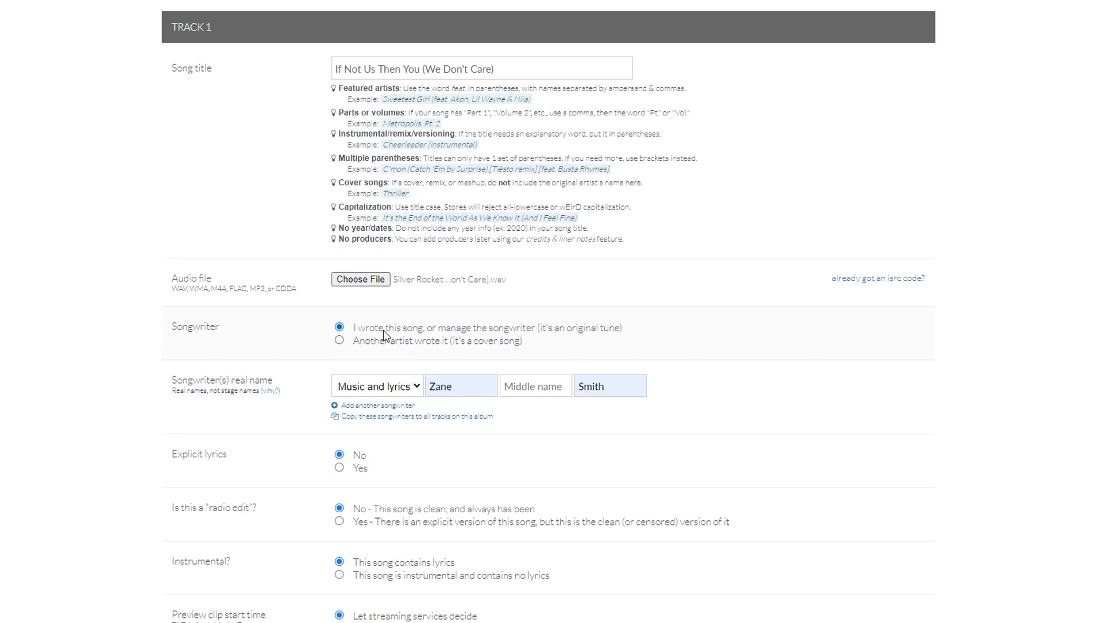
pyautogui.click(340, 339)
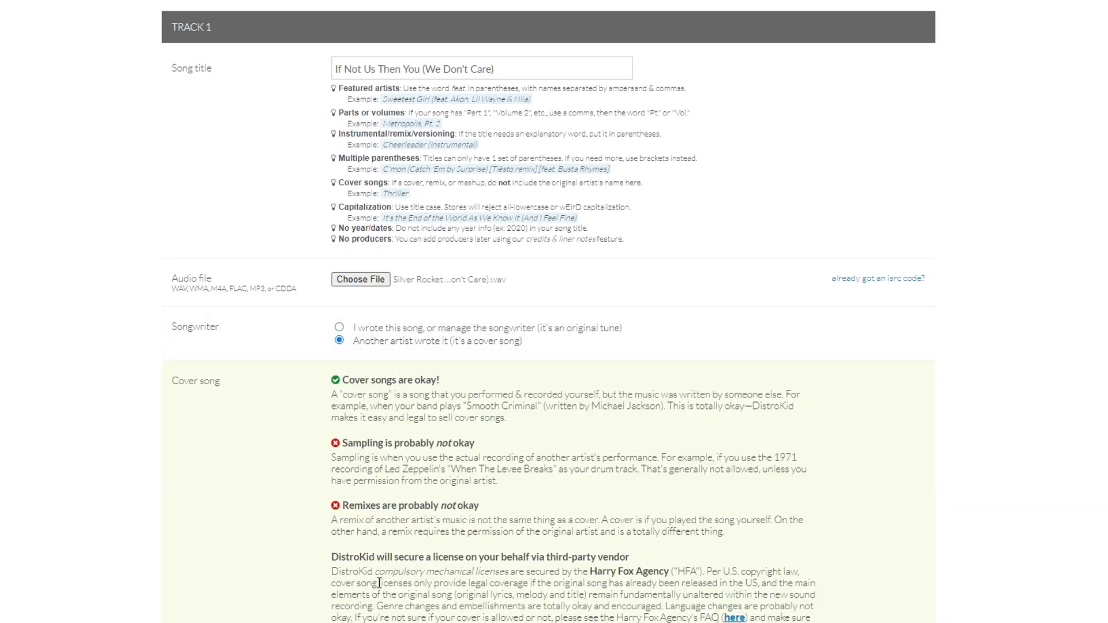
pyautogui.scroll(-3, 378, 580)
pyautogui.click(339, 124)
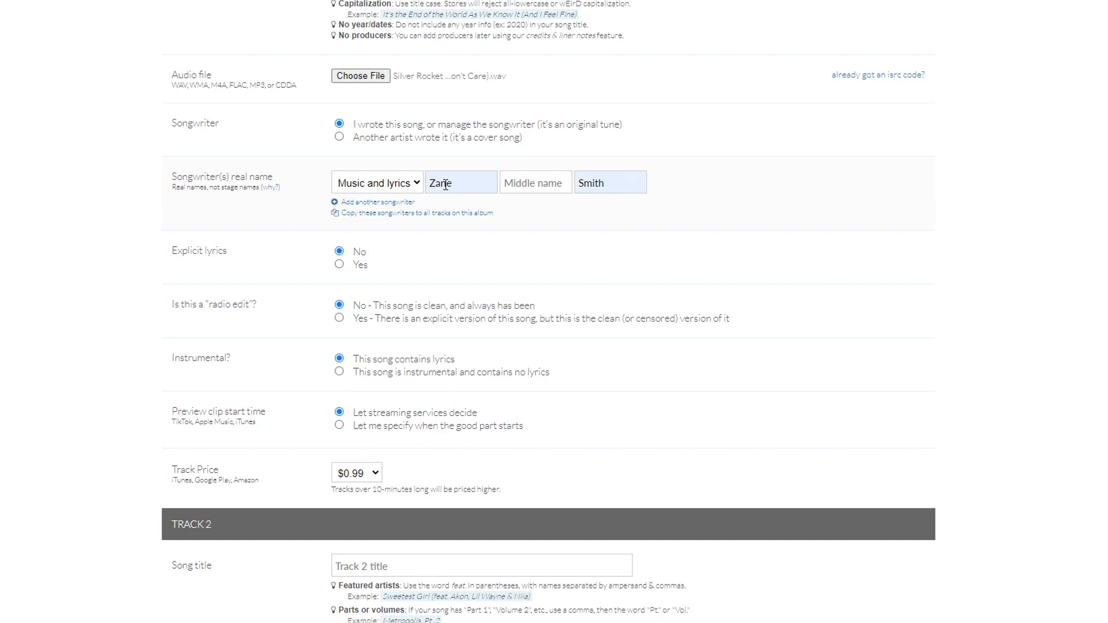
pyautogui.click(414, 184)
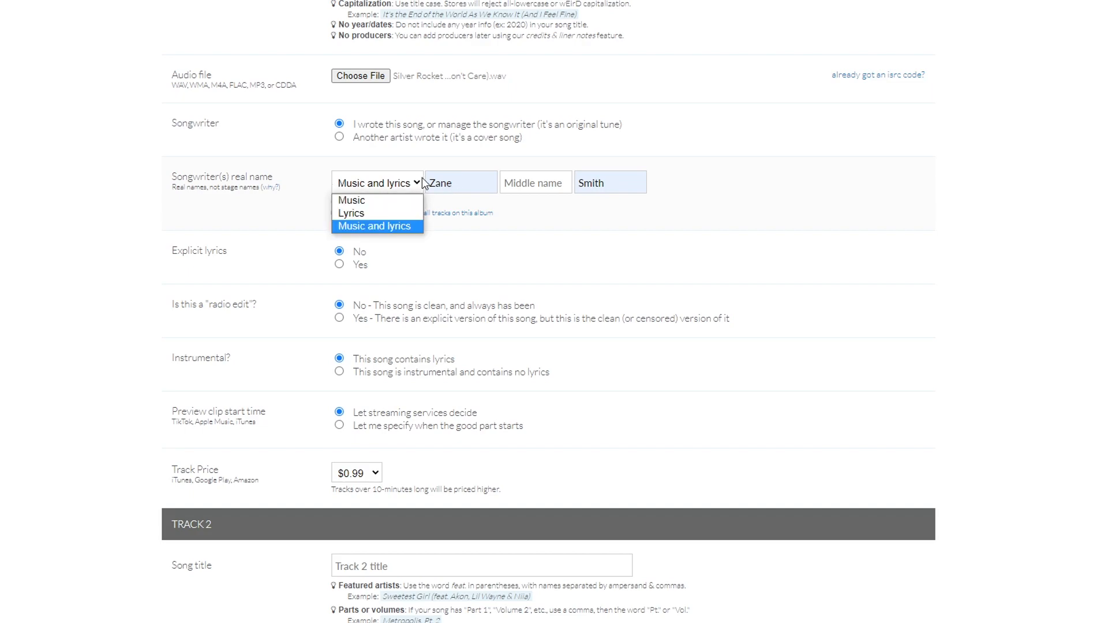
pyautogui.click(363, 201)
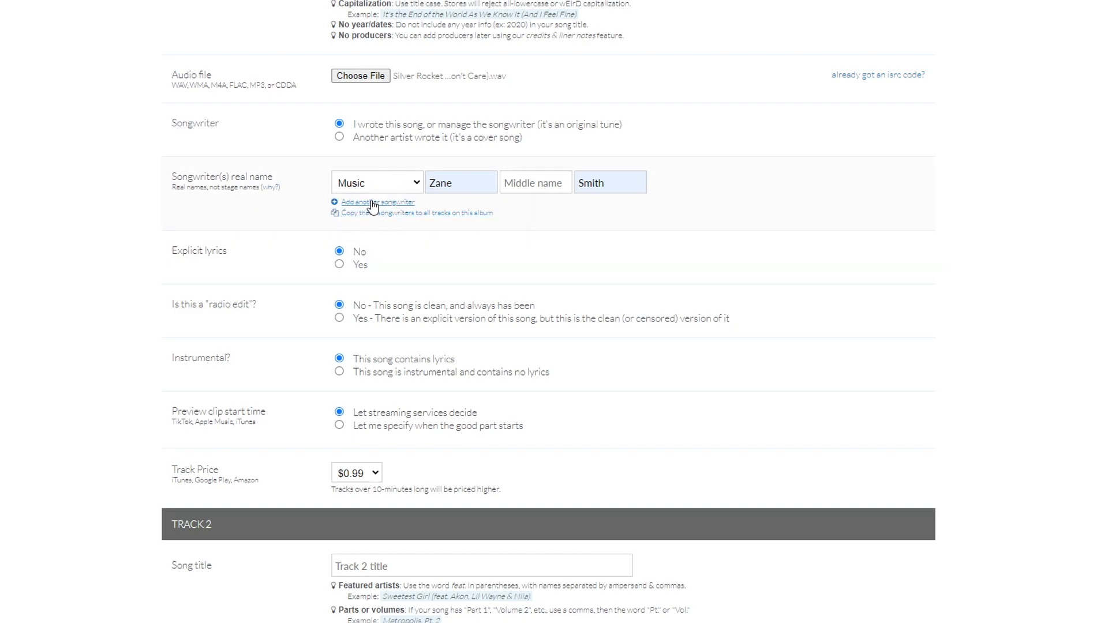
pyautogui.click(414, 184)
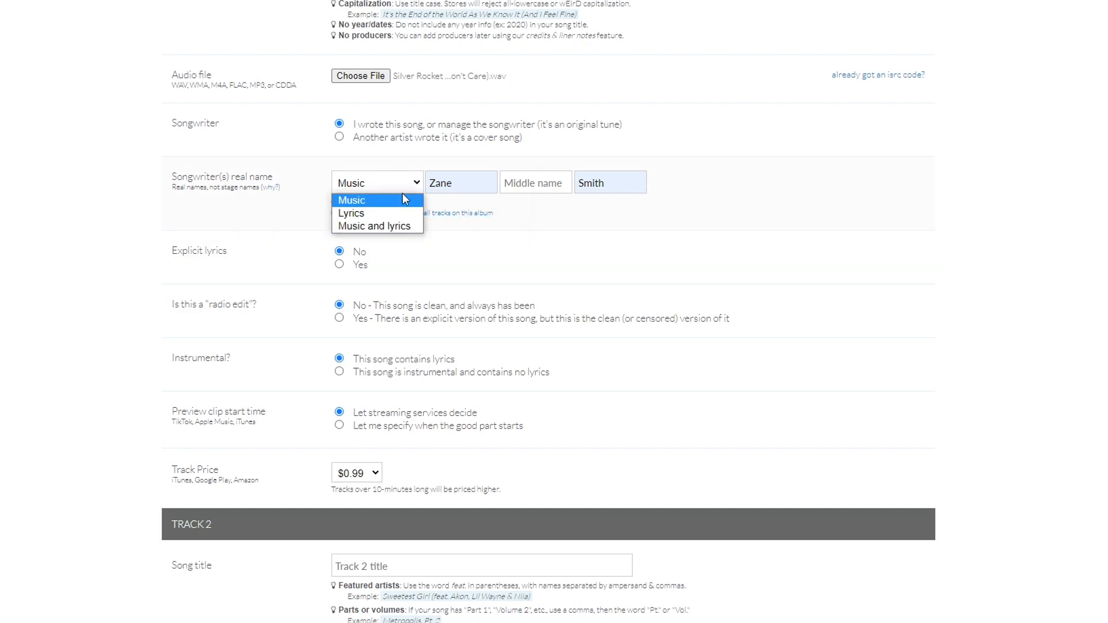
pyautogui.click(385, 224)
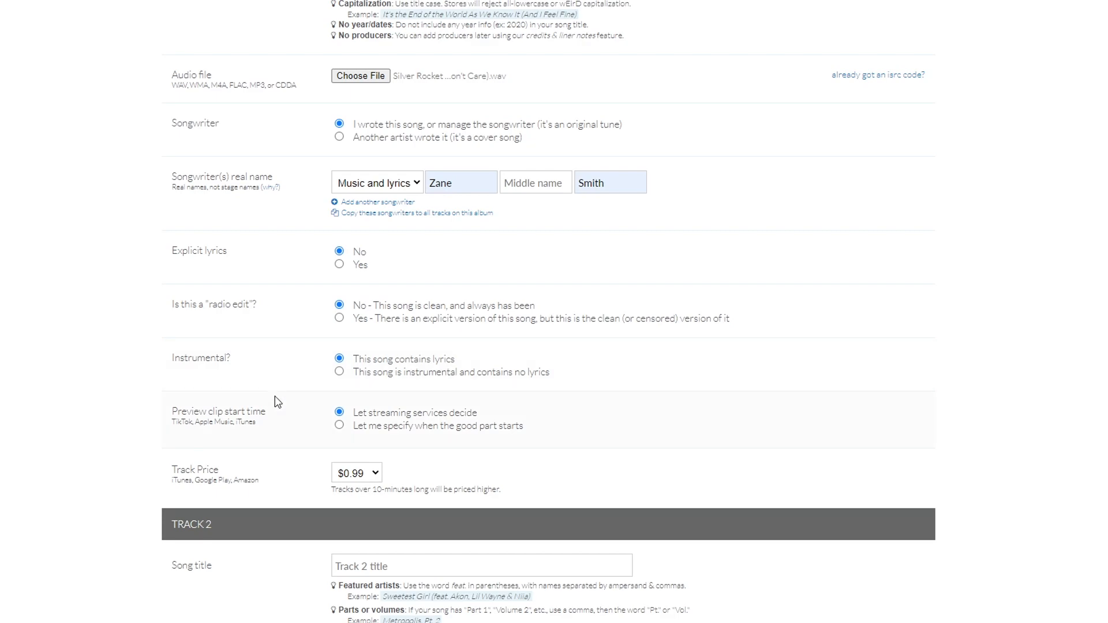
pyautogui.scroll(-1, 202, 372)
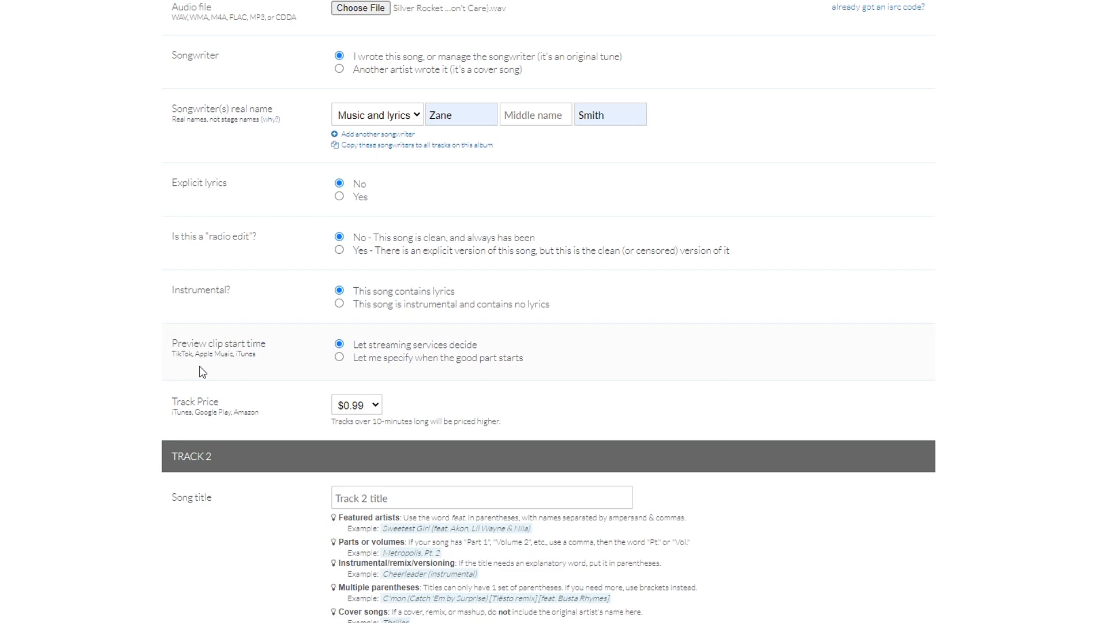
pyautogui.click(338, 357)
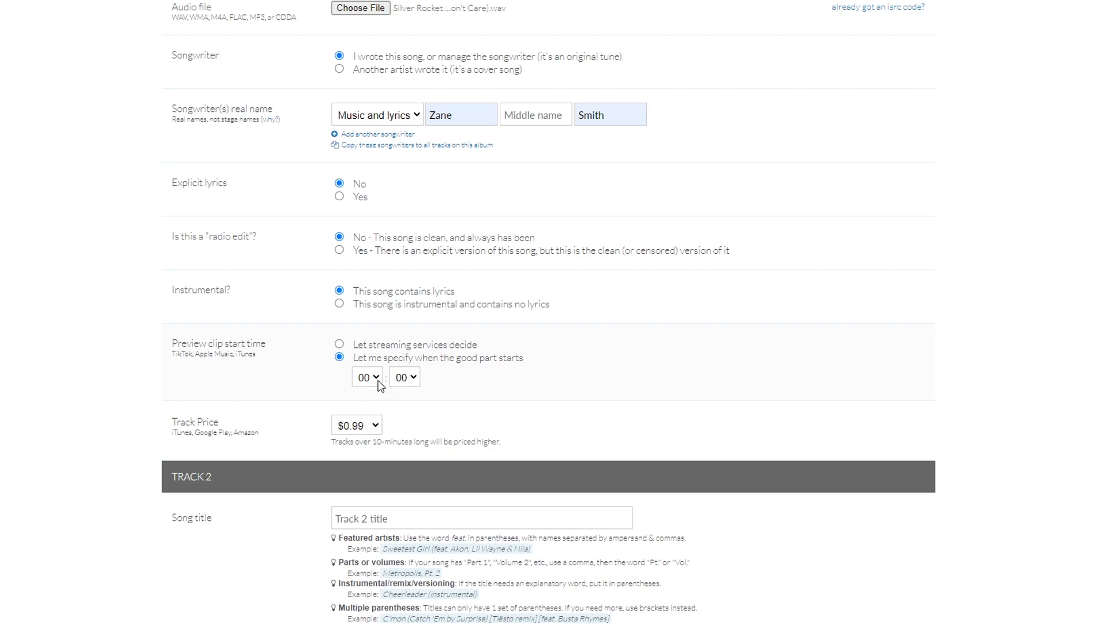
pyautogui.click(339, 345)
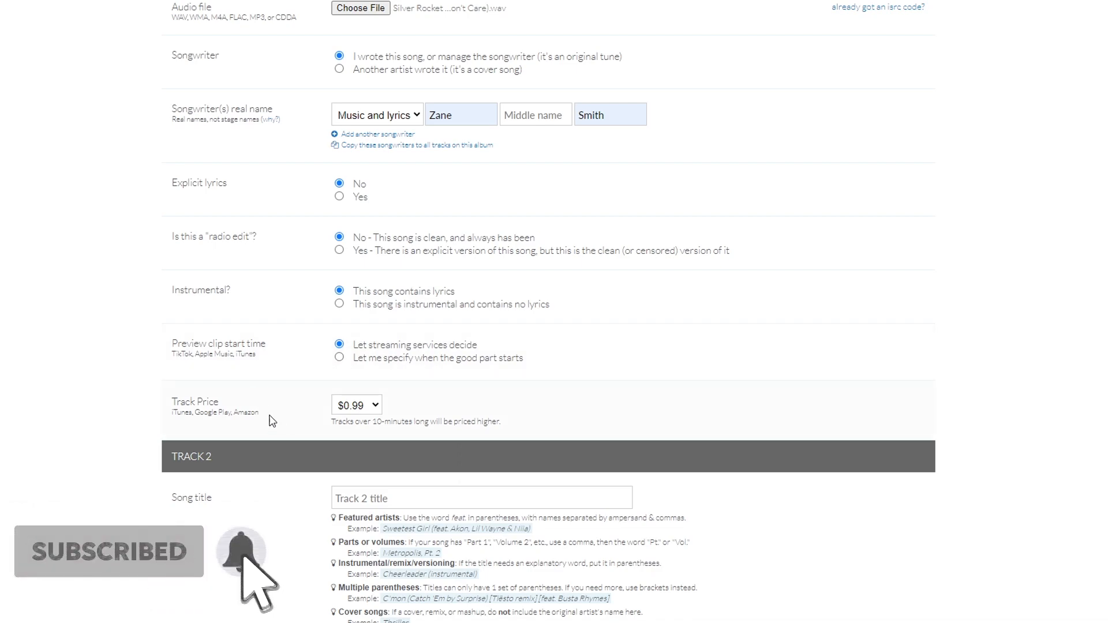
# Set the price of track 1 to $0.69.
pyautogui.click(377, 406)
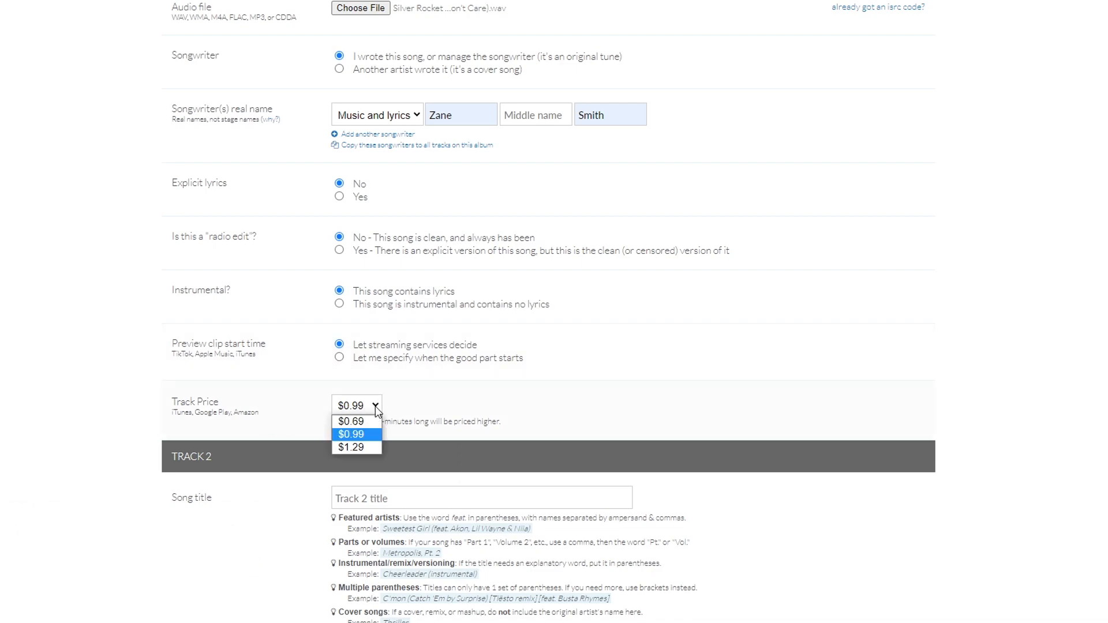
pyautogui.click(351, 421)
pyautogui.scroll(-5, 248, 118)
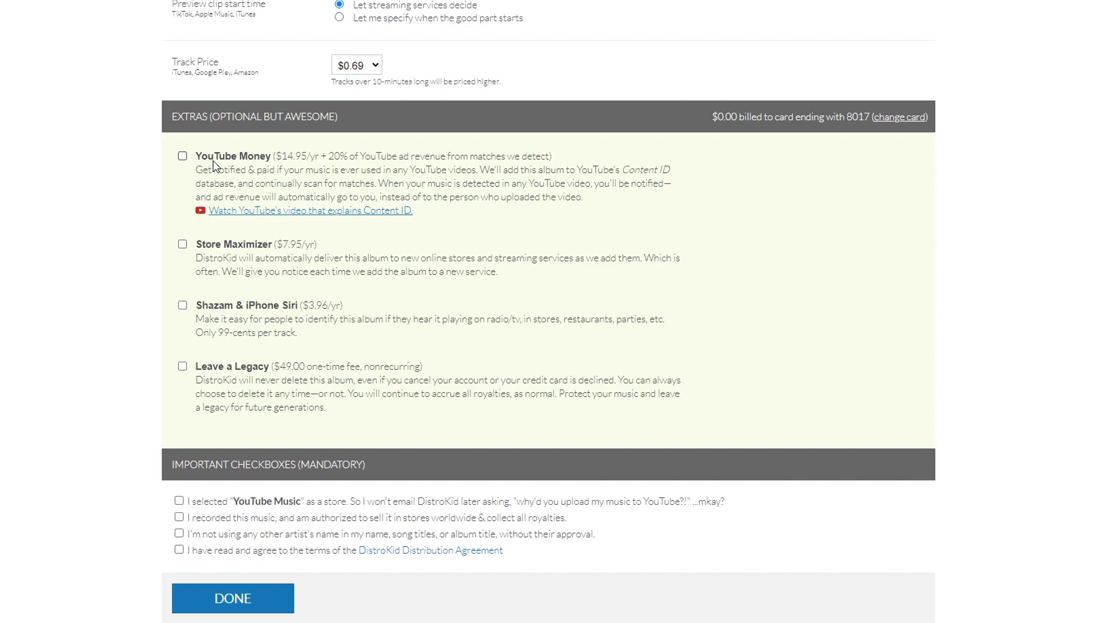
# Accept all four mandatory statements, including the DistroKid Distribution Agreement, leave the optional extras off and submit the release form.
pyautogui.click(179, 465)
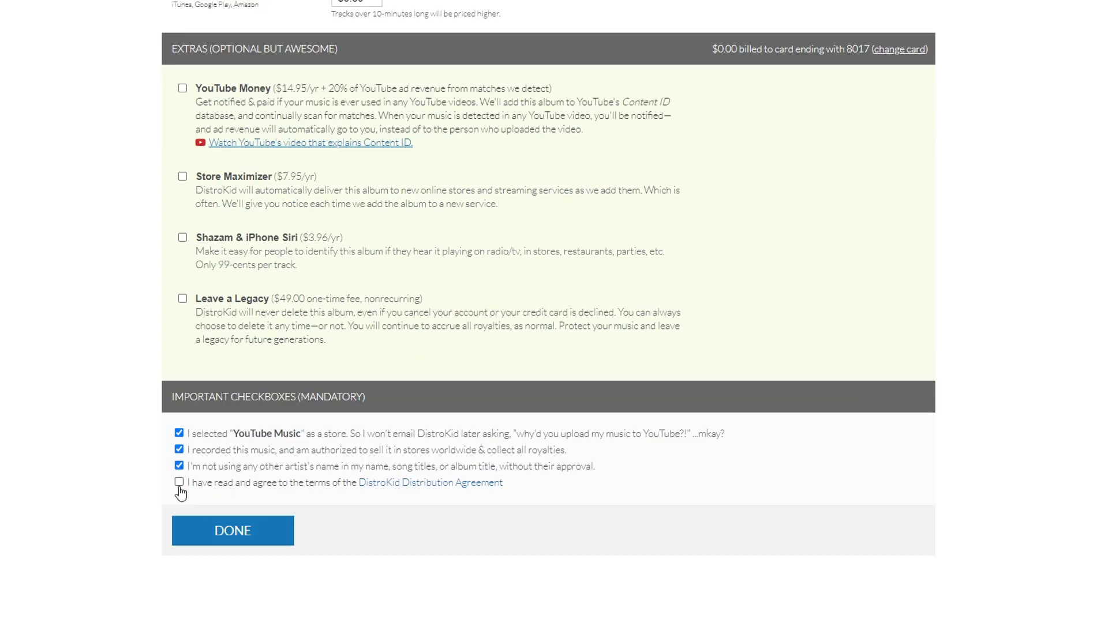
pyautogui.click(178, 482)
pyautogui.click(240, 538)
pyautogui.press('Return')
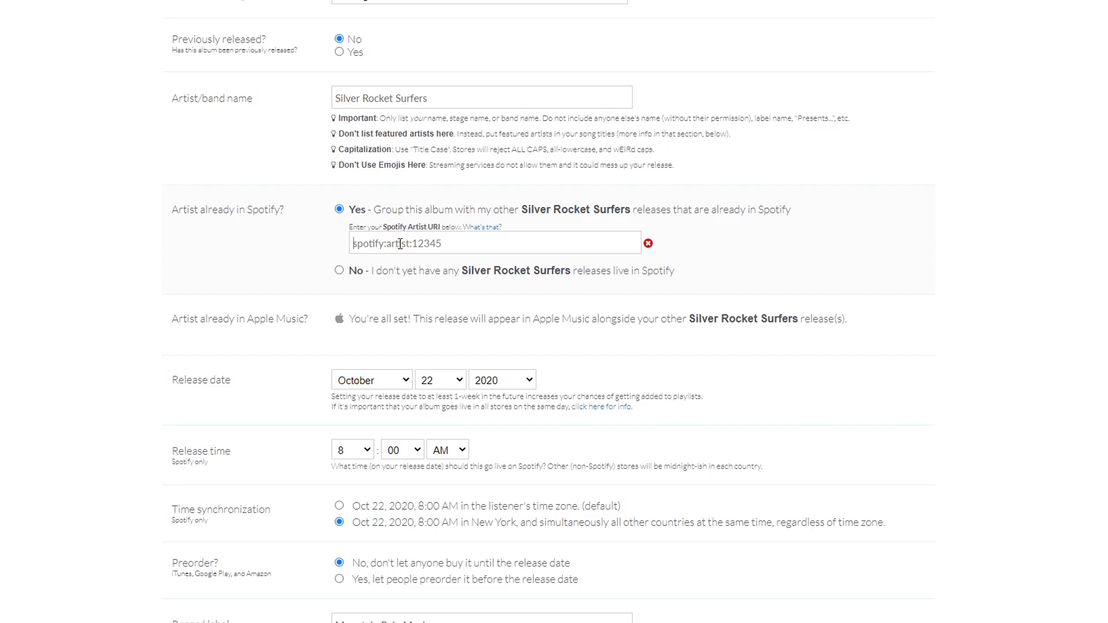
# Enter spotify:artist:4gVXokKZ10BtAWG40rYuoB as the Spotify Artist URI for Silver Rocket Surfers.
pyautogui.hotkey('ctrl', 'a')
pyautogui.write('spotify:artist:4gVXokKZ10BtAVG40rYuoB')
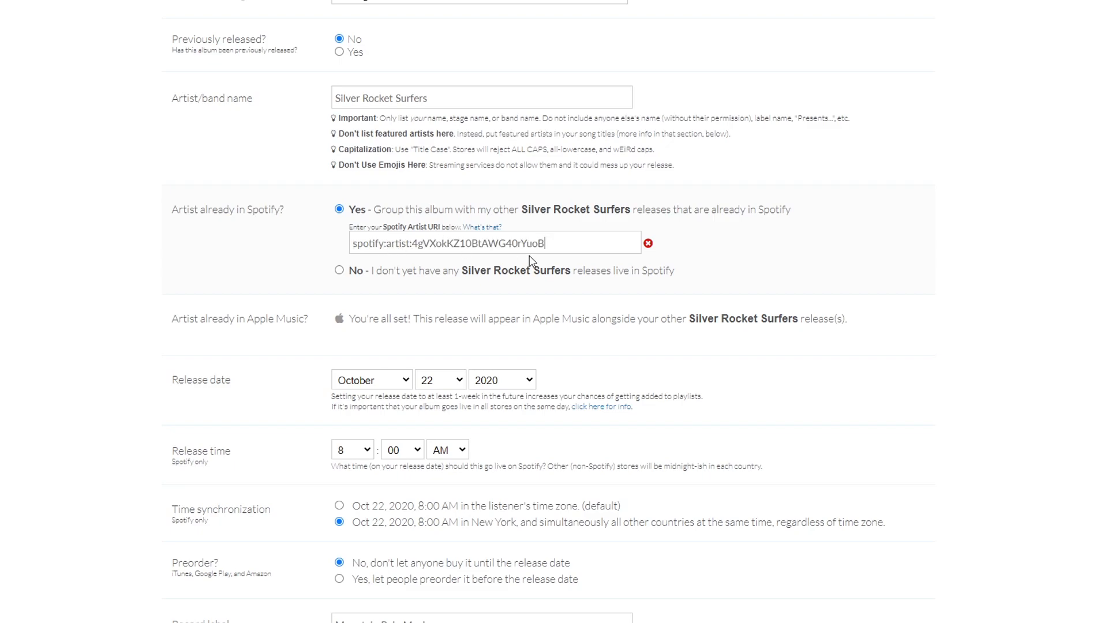
# Open DistroKid's Spotify URI looker-upper from the URI help article and choose the release Bring Back Rock and Roll.
pyautogui.click(484, 228)
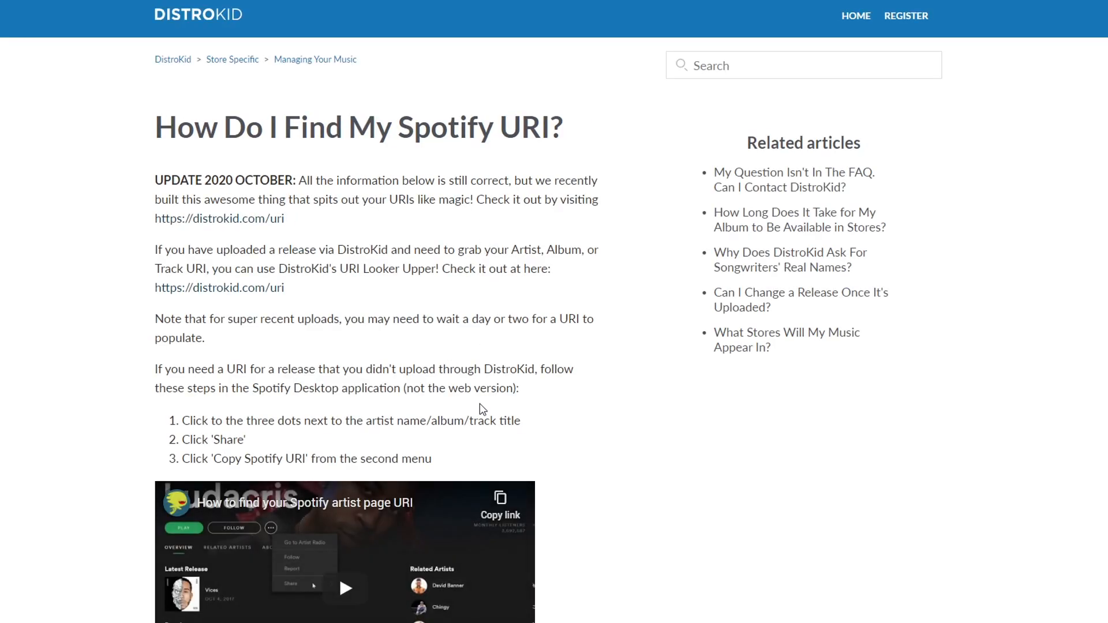
pyautogui.click(219, 288)
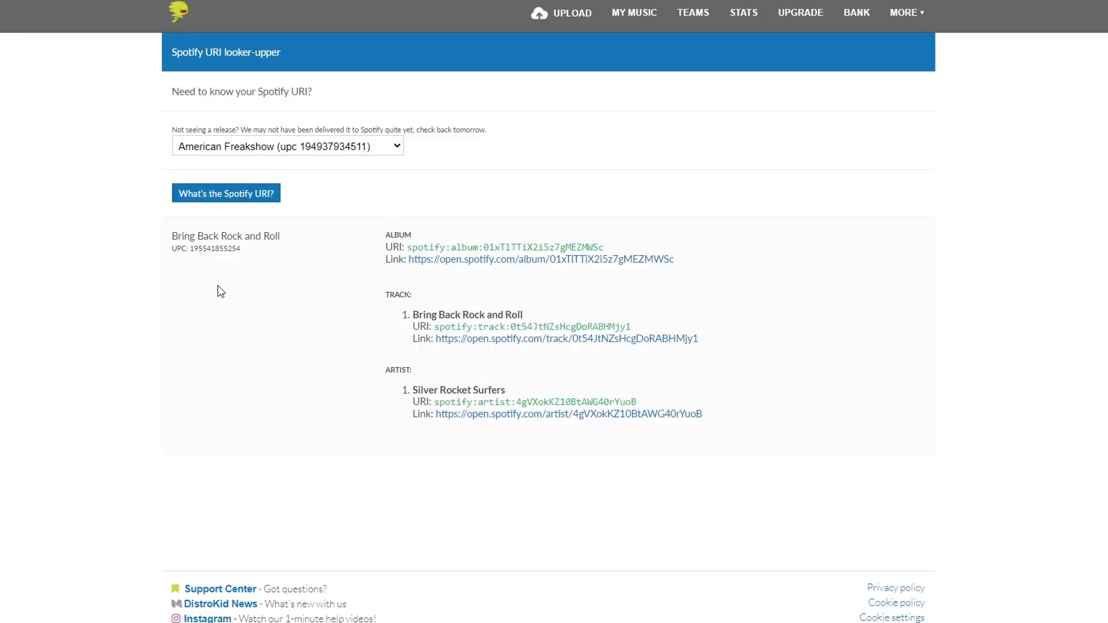
pyautogui.click(369, 147)
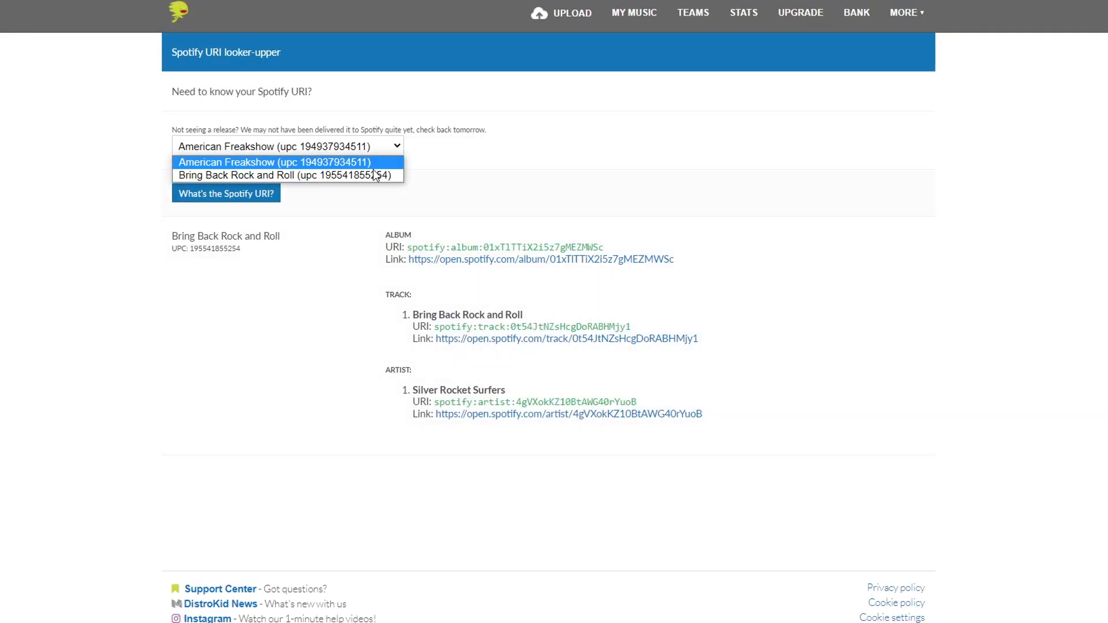
pyautogui.click(314, 176)
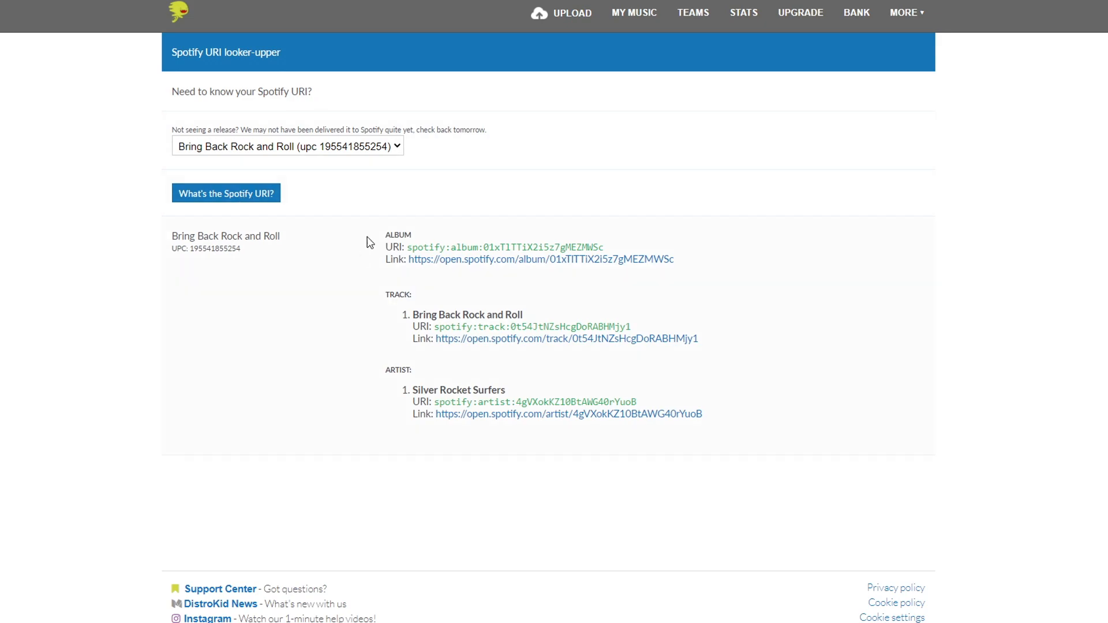